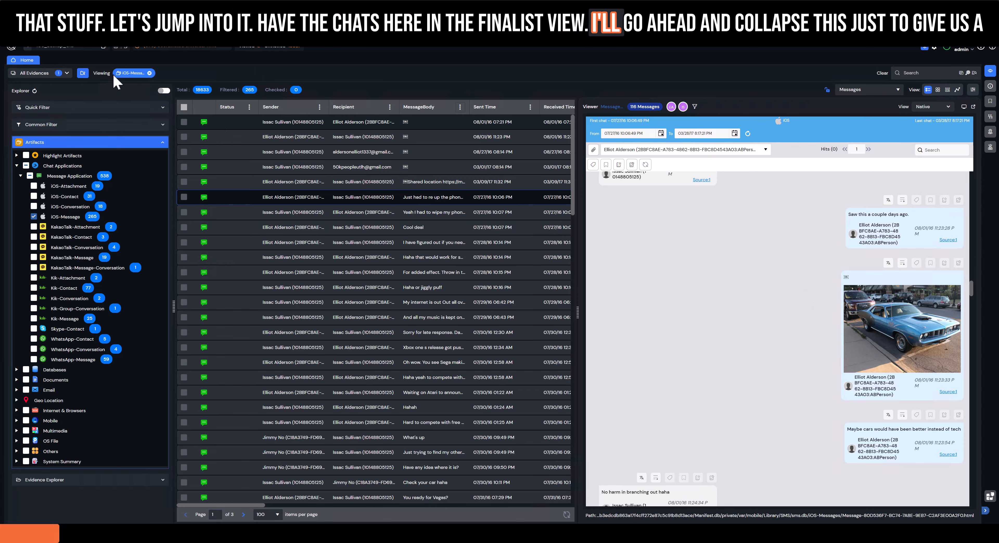
# Collapse the artifact explorer to give the message list and the conversation view more room.
pyautogui.click(83, 73)
pyautogui.click(83, 73)
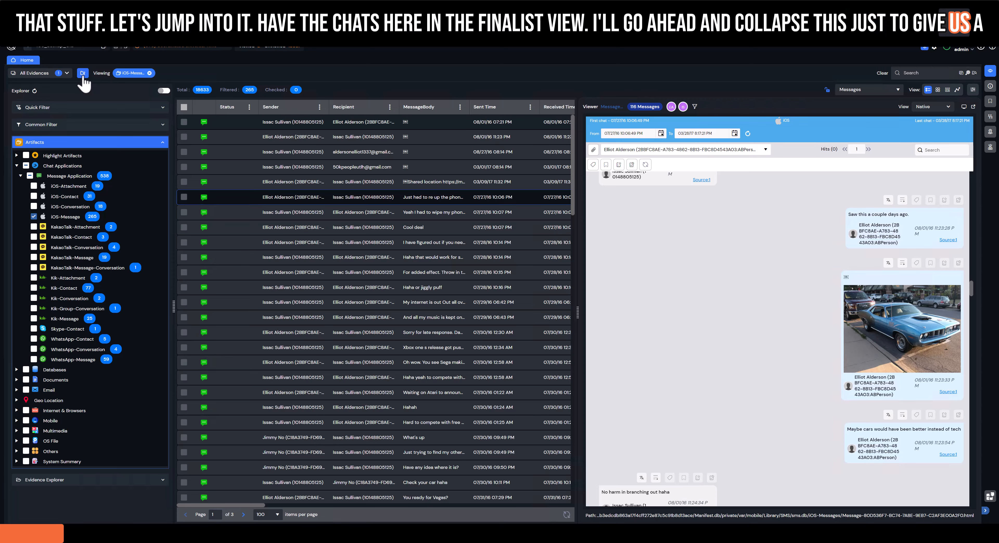
pyautogui.click(83, 73)
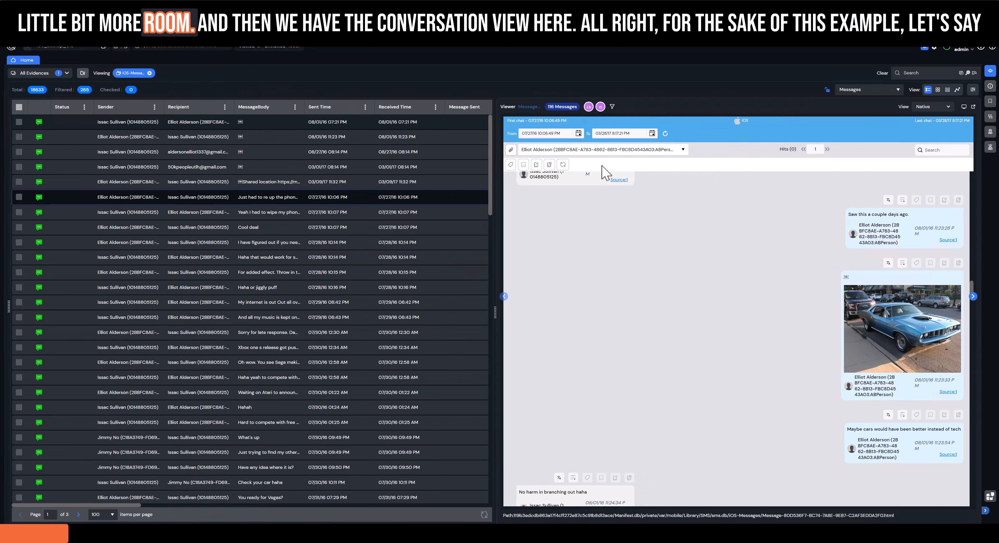
# Flag the blue car picture message in the conversation as privileged, without including duplicates, family documents or the whole conversation.
pyautogui.scroll(-3, 758, 283)
pyautogui.scroll(3, 758, 283)
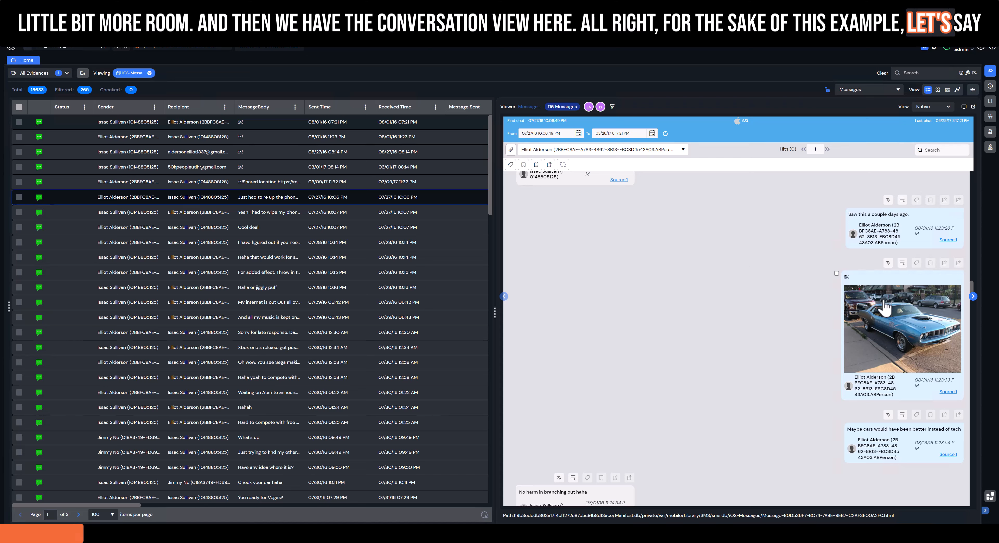
pyautogui.click(836, 273)
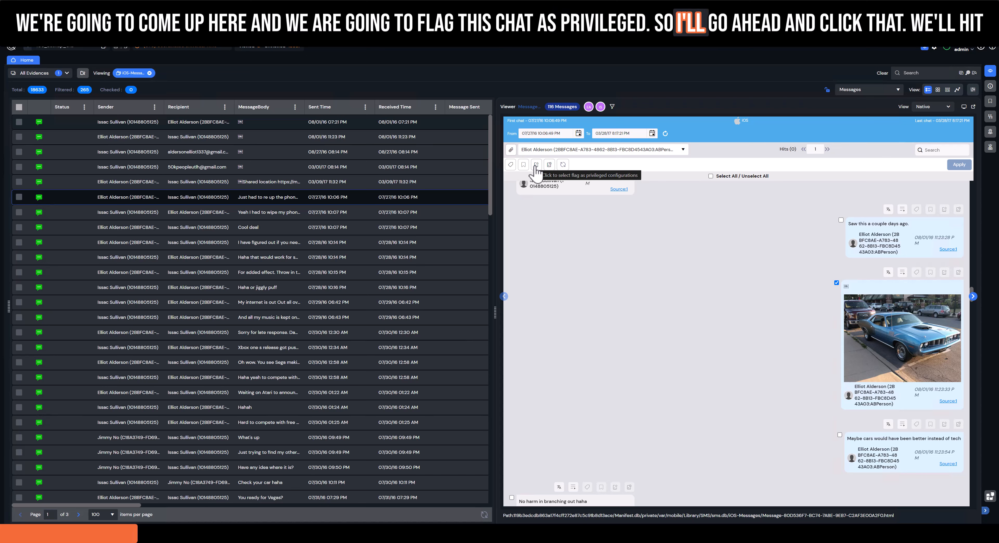
pyautogui.click(536, 169)
pyautogui.click(603, 170)
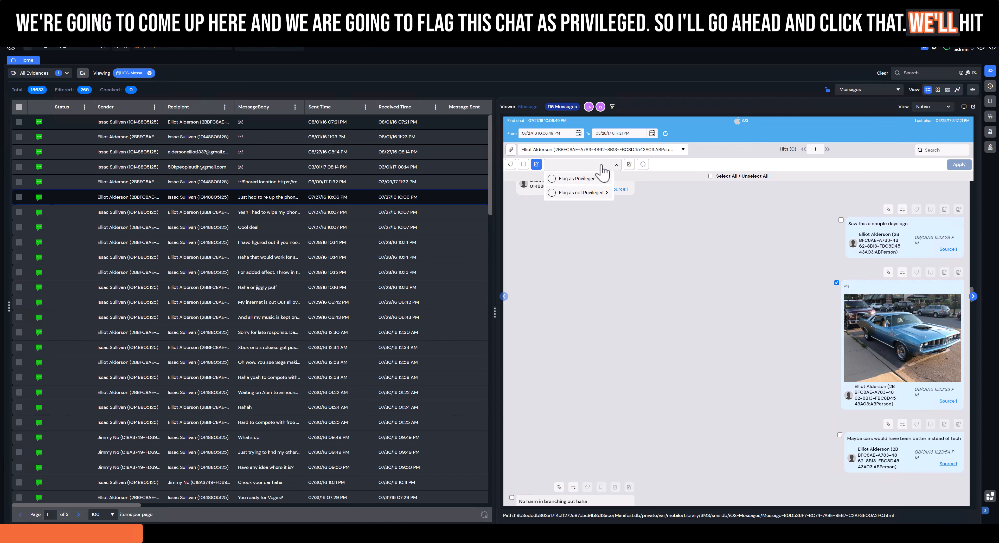
pyautogui.click(551, 180)
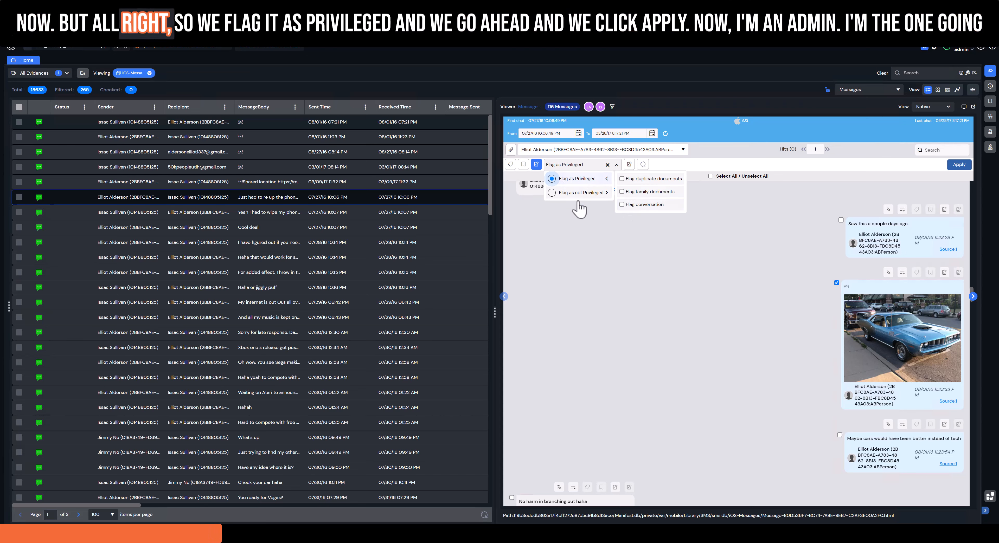
pyautogui.click(596, 233)
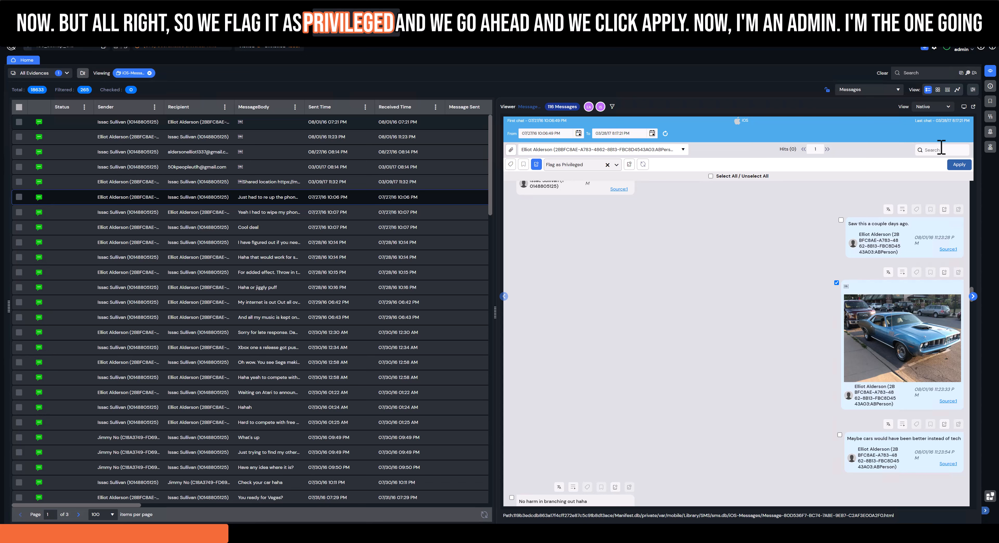
pyautogui.click(960, 168)
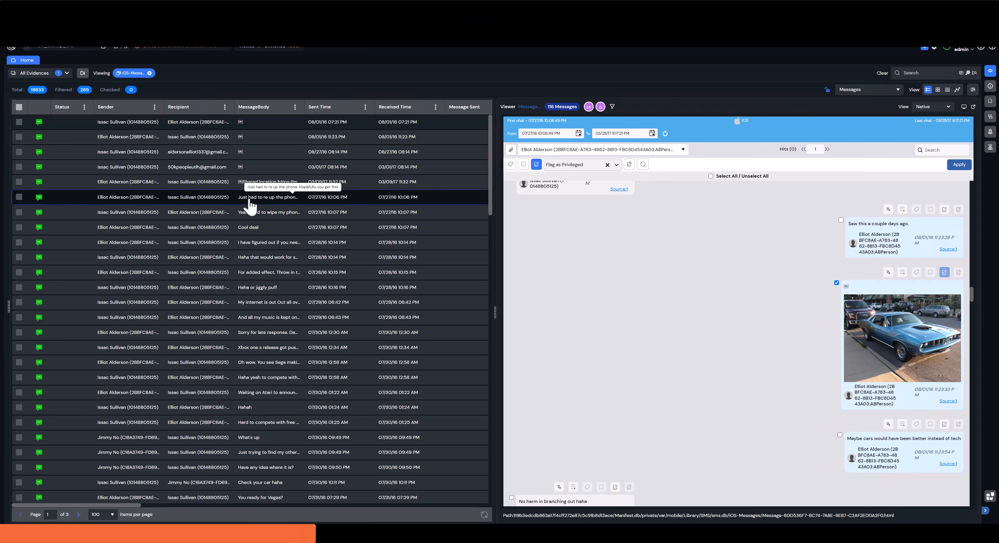
pyautogui.rightClick(251, 216)
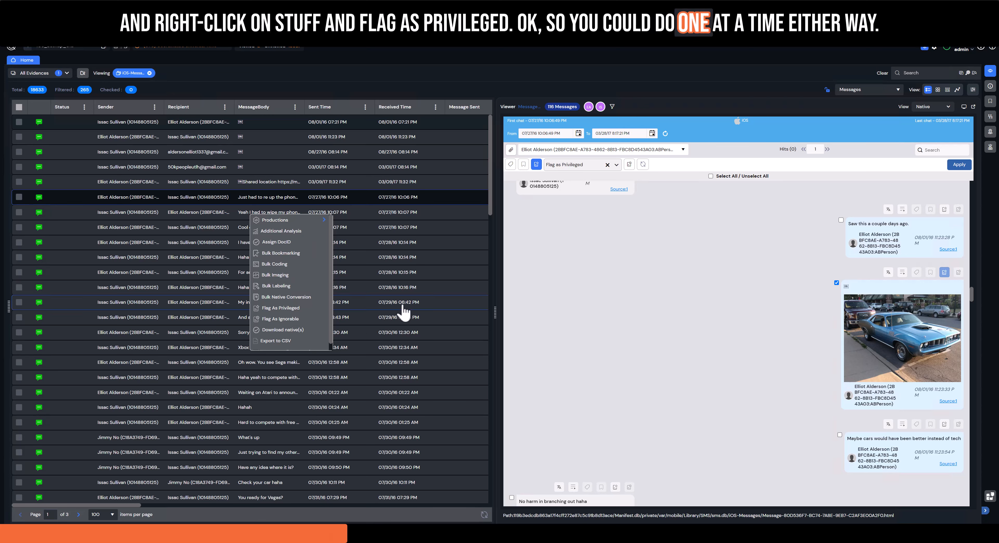
pyautogui.click(538, 249)
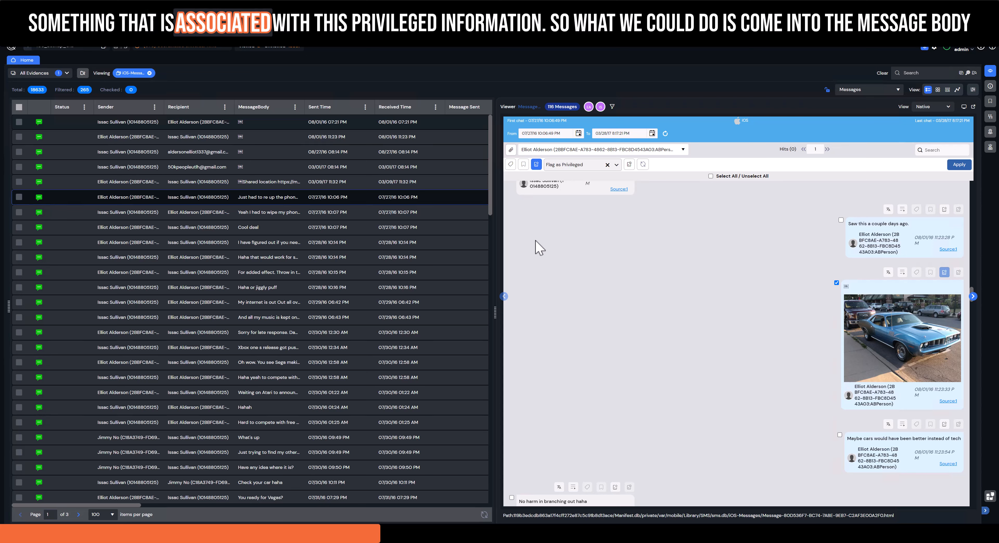
# Filter the message list by a MessageBody condition that contains "phone".
pyautogui.click(294, 108)
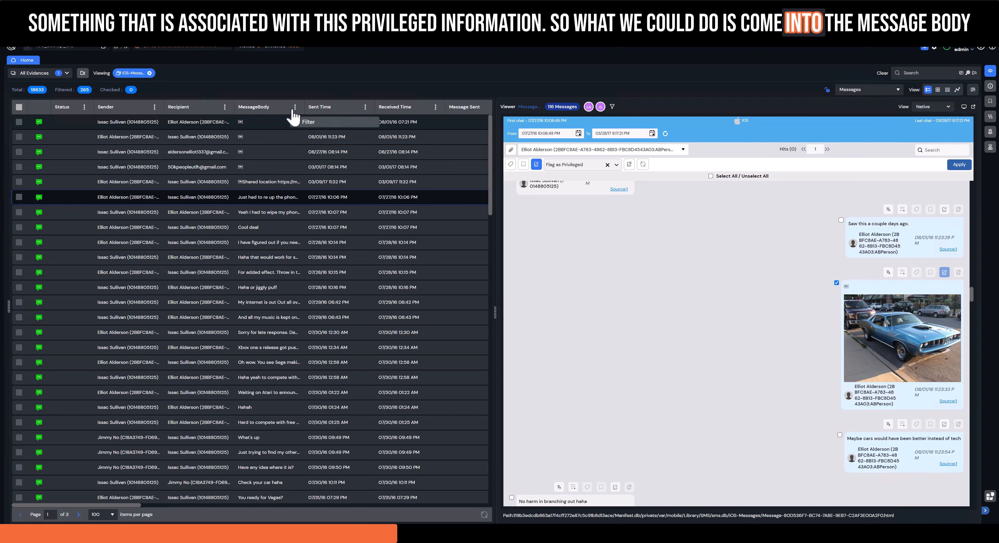
pyautogui.click(307, 124)
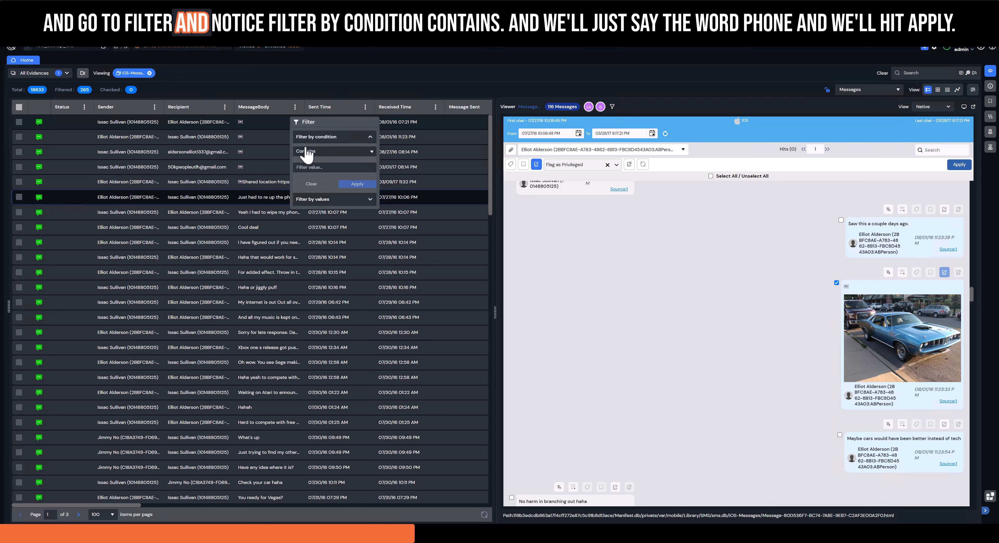
pyautogui.click(317, 167)
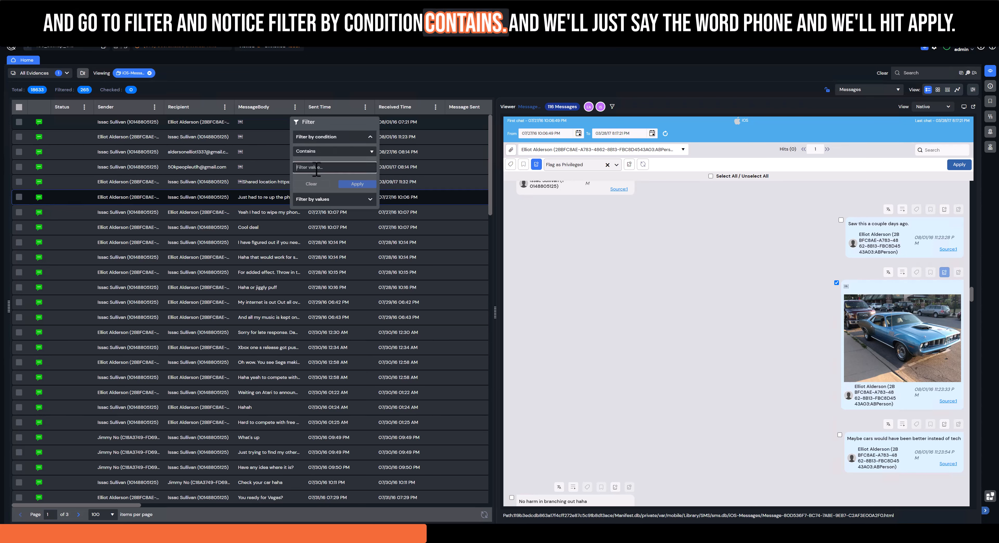
pyautogui.write('phone')
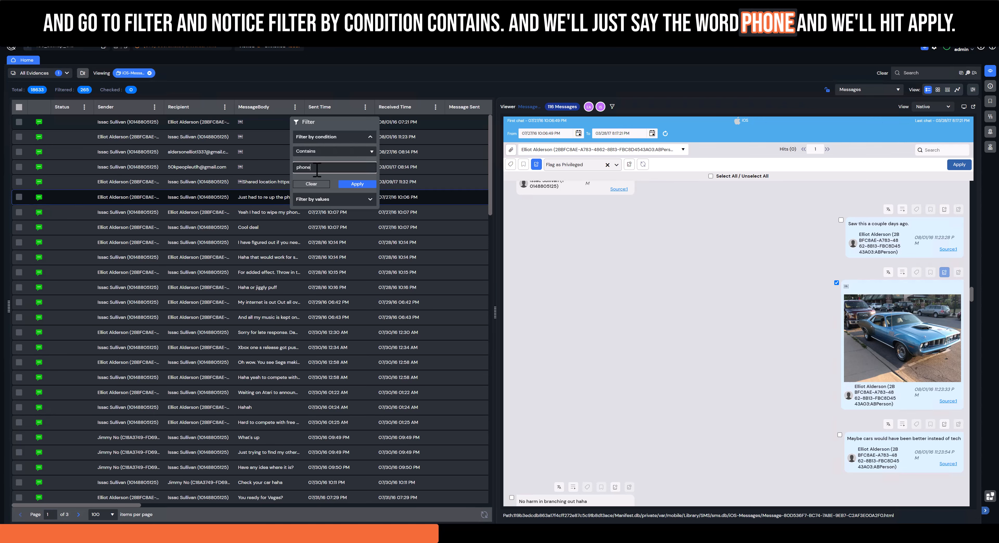
pyautogui.click(357, 184)
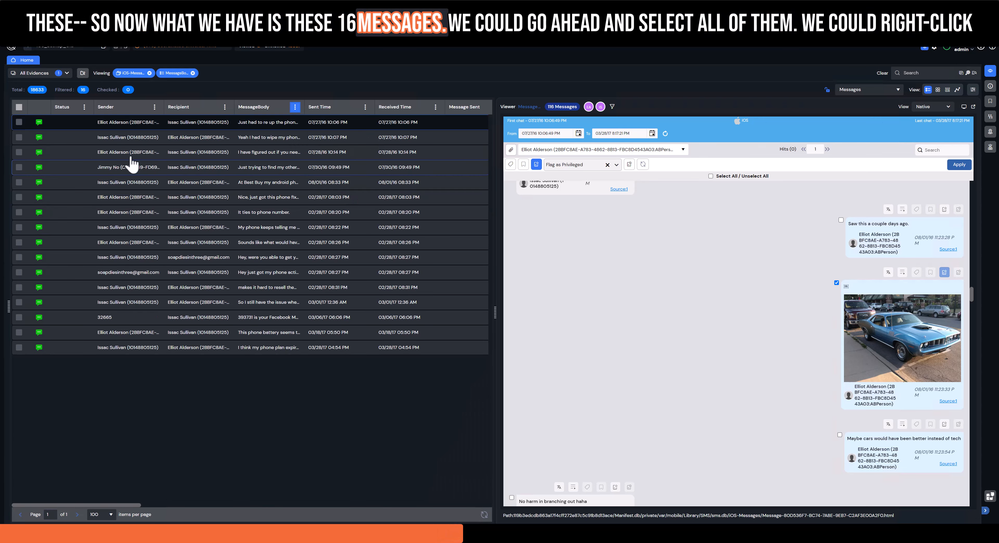
# Flag all the filtered messages in the list as privileged, with the option to flag duplicate documents turned off.
pyautogui.click(19, 107)
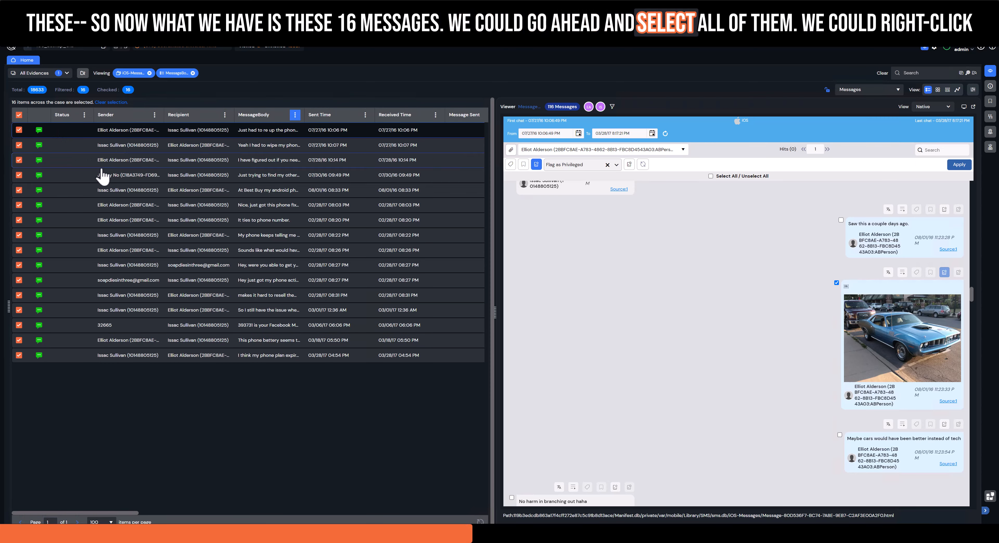
pyautogui.rightClick(82, 180)
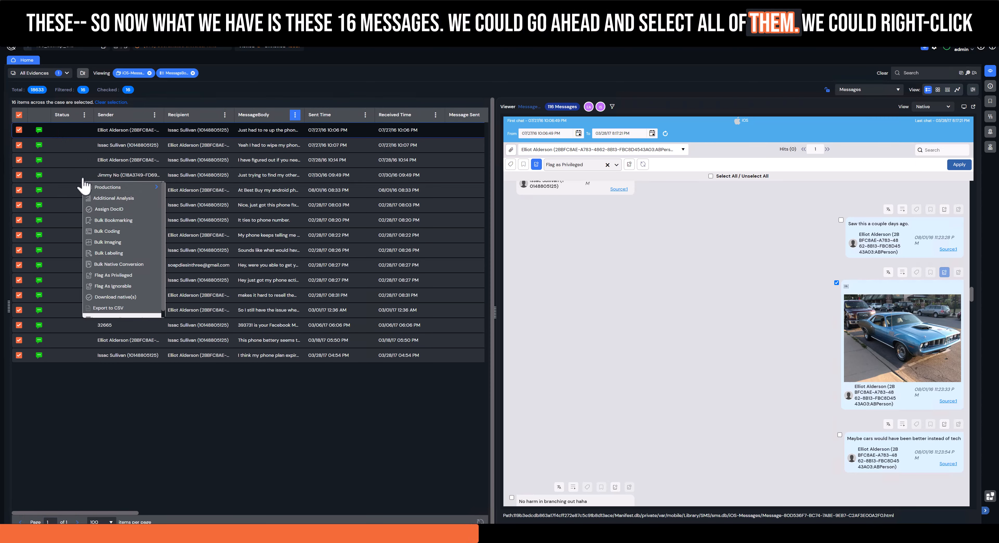
pyautogui.click(112, 276)
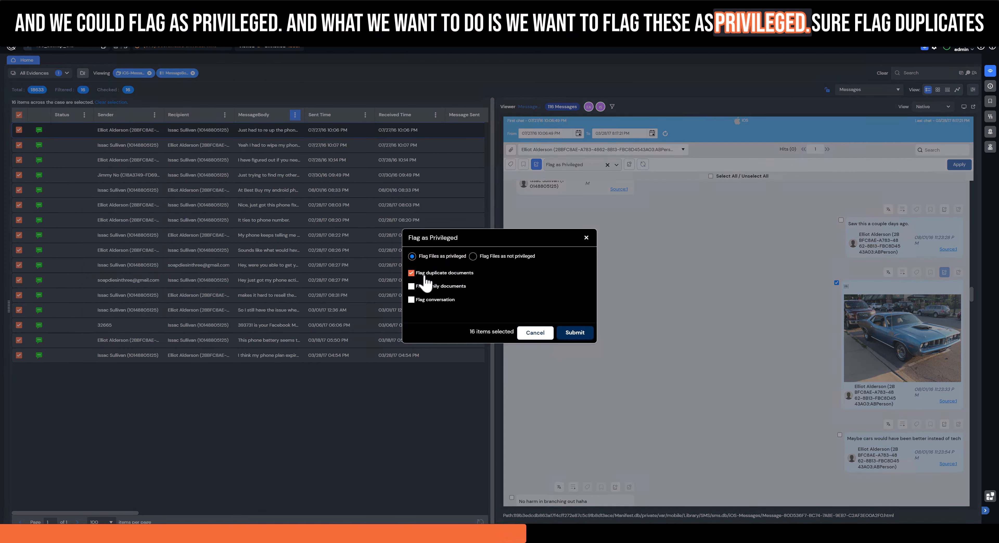
pyautogui.click(411, 273)
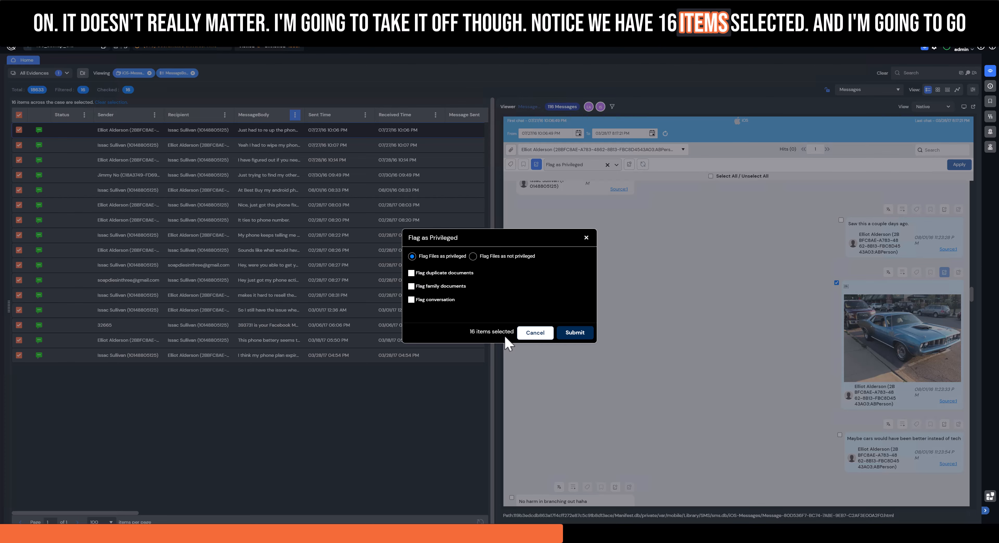
pyautogui.click(575, 335)
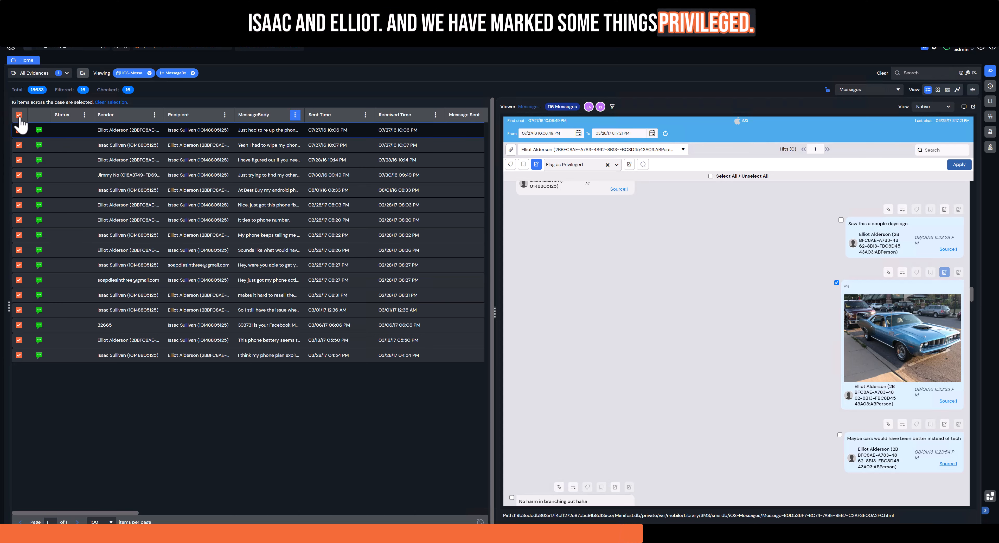
# Log out of the admin account and sign in with the reviewer account.
pyautogui.click(965, 49)
pyautogui.click(969, 80)
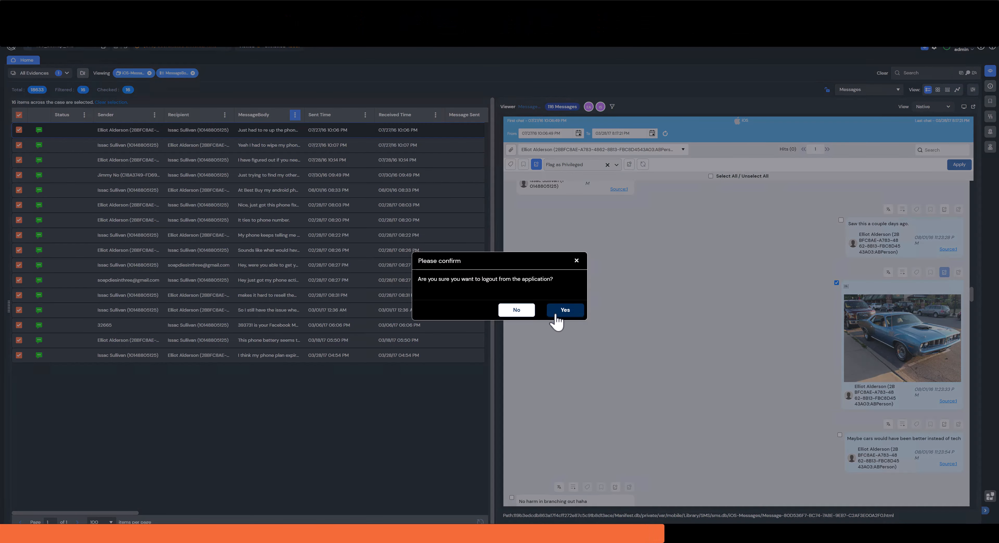
pyautogui.click(559, 315)
pyautogui.click(582, 258)
pyautogui.click(696, 293)
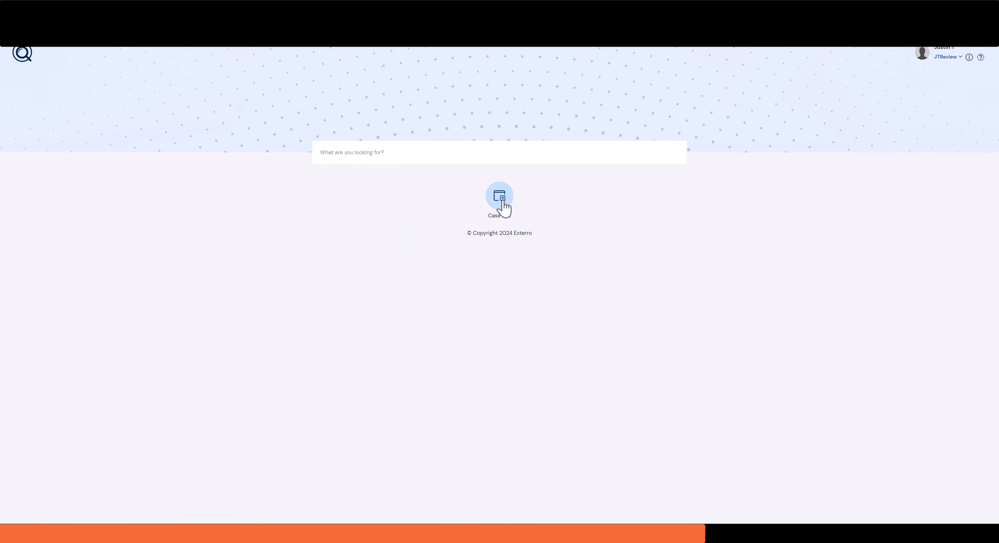
# Open the iOS_Backup_Old case for review from the case list and check its iOS conversation for the car picture.
pyautogui.click(503, 202)
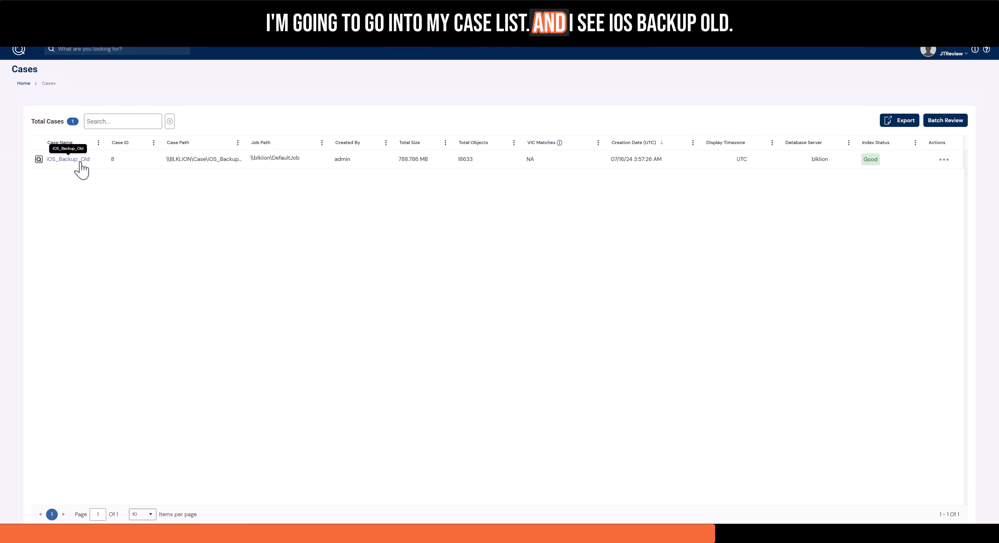
pyautogui.click(39, 160)
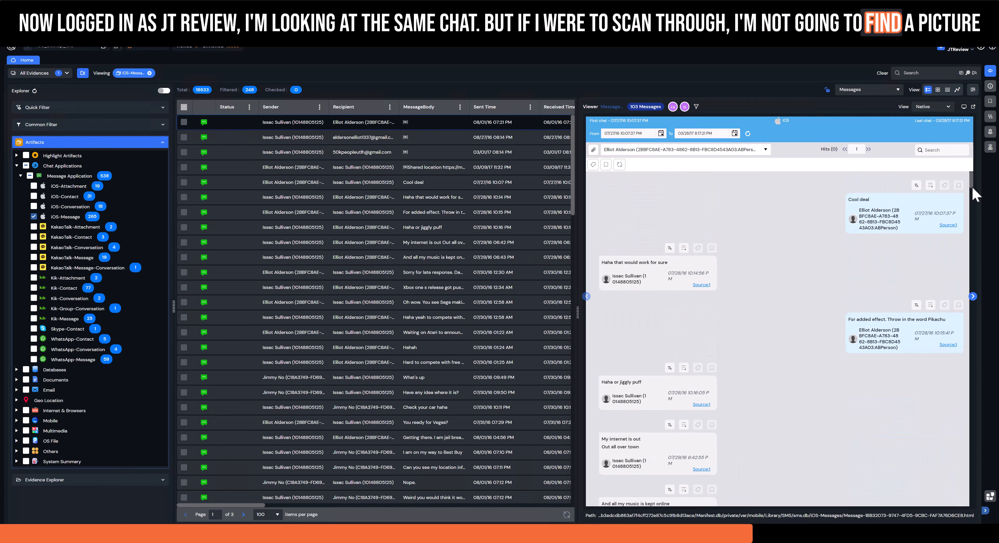
pyautogui.moveTo(972, 186)
pyautogui.mouseDown()
pyautogui.moveTo(967, 368)
pyautogui.moveTo(990, 487)
pyautogui.moveTo(978, 175)
pyautogui.mouseUp()
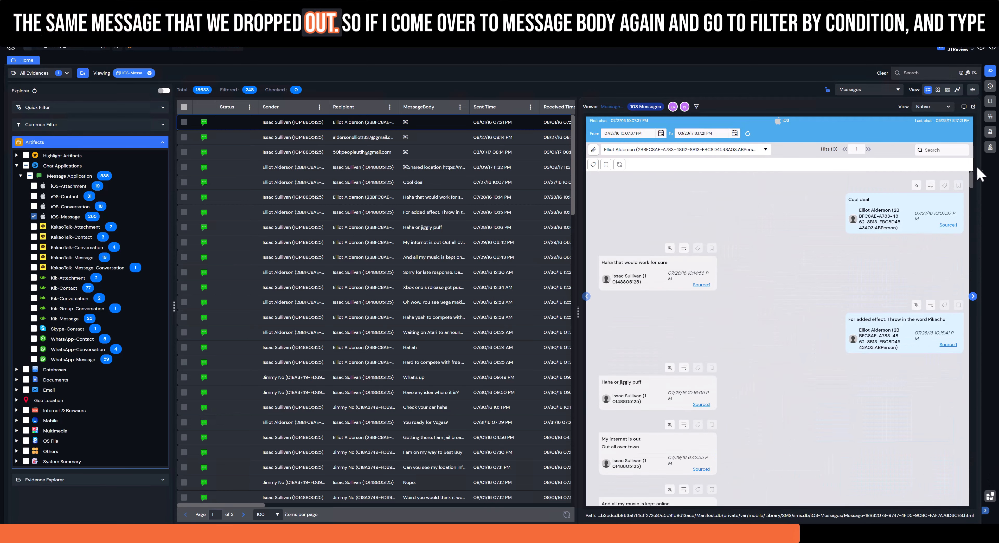
# As the reviewer, filter the iOS message list for MessageBody entries that contain "phone".
pyautogui.click(460, 109)
pyautogui.click(469, 123)
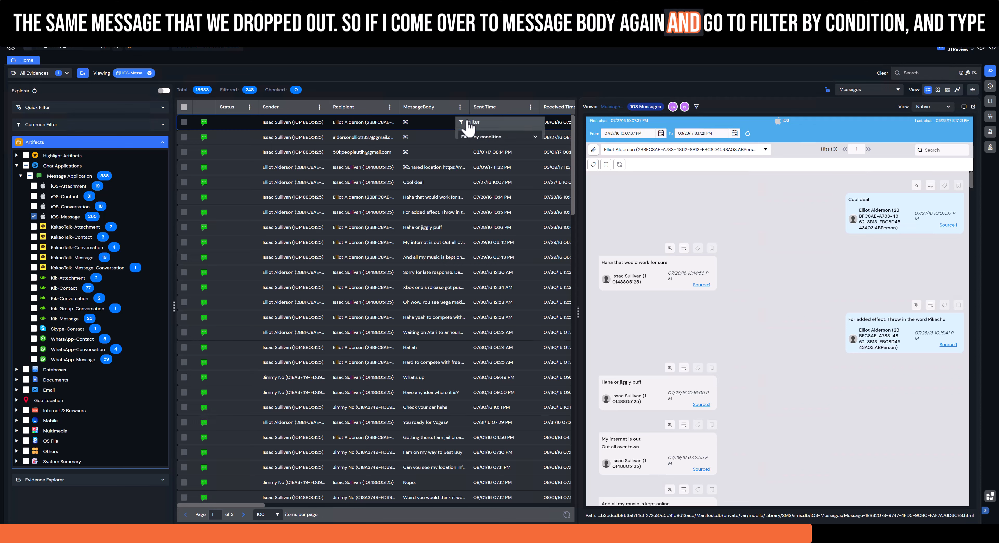
pyautogui.click(483, 137)
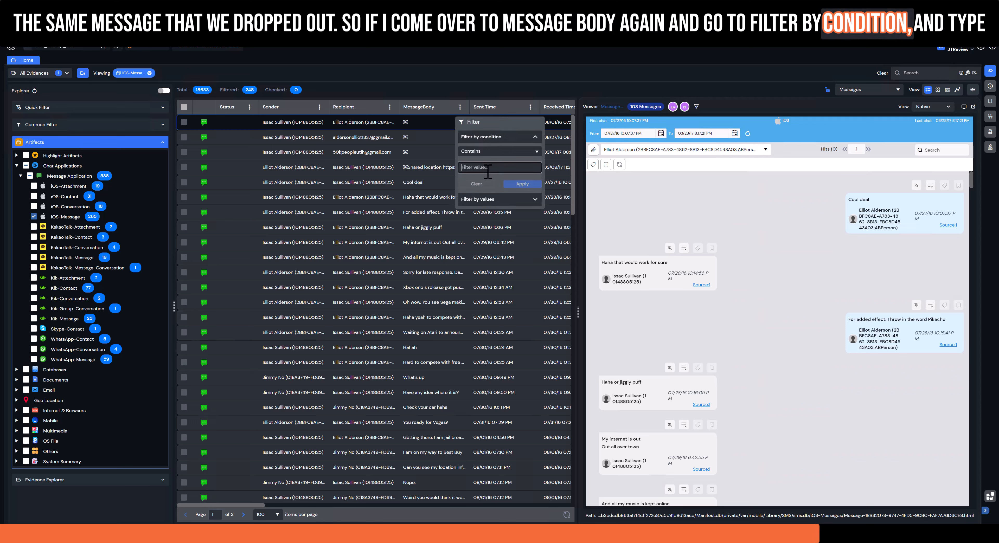
pyautogui.write('phone')
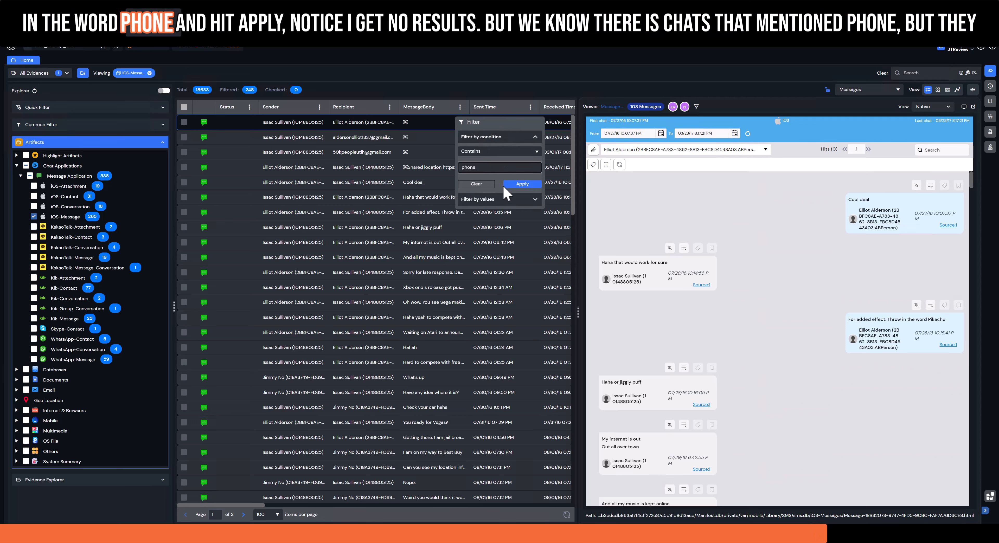
pyautogui.click(519, 185)
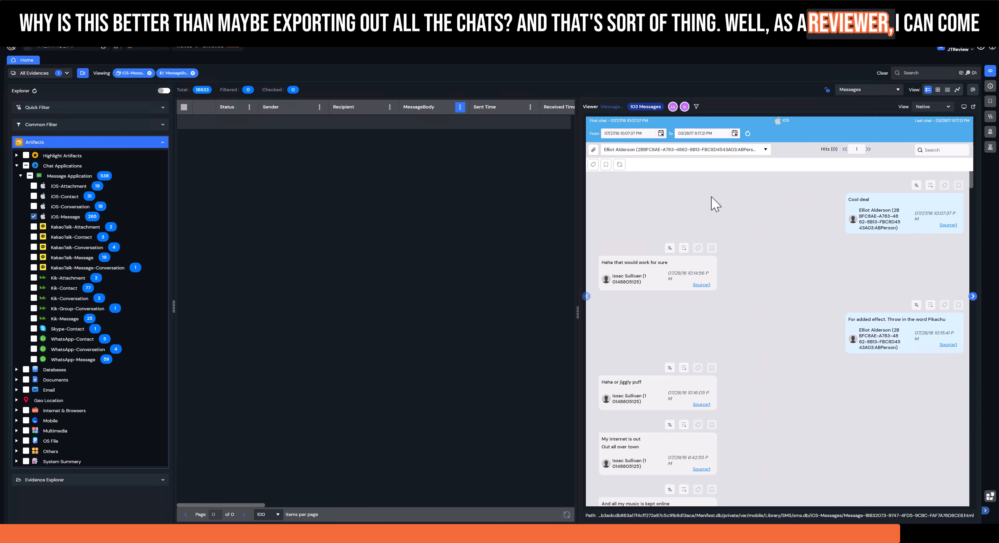
# Select the messages "Cool deal" and "Haha that would work for sure" in the conversation, and clear both selections again.
pyautogui.click(841, 197)
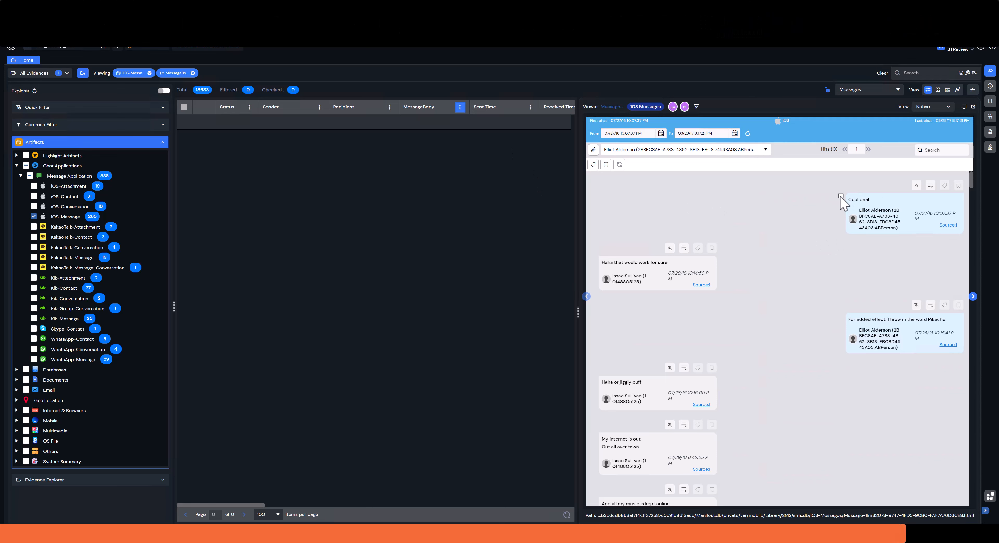
pyautogui.click(594, 268)
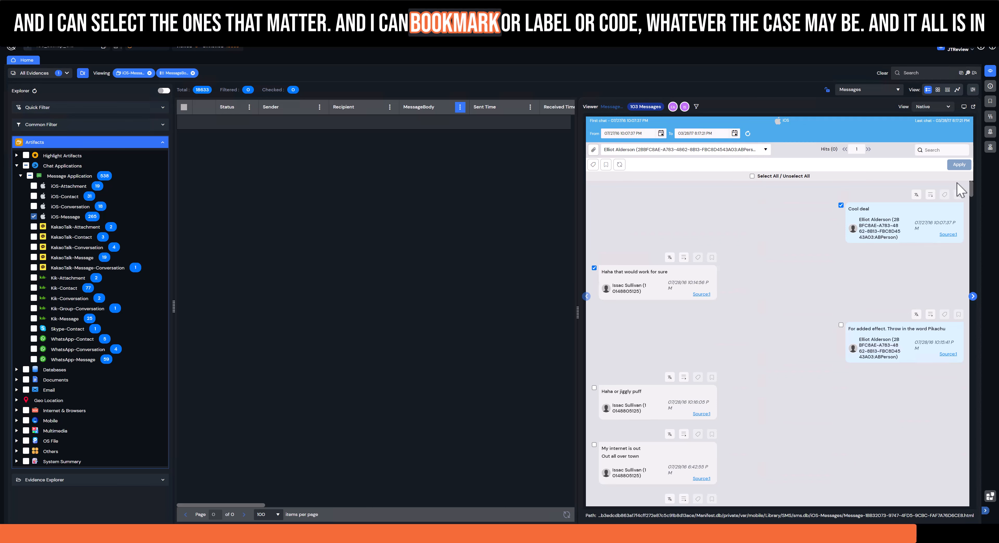
pyautogui.click(841, 205)
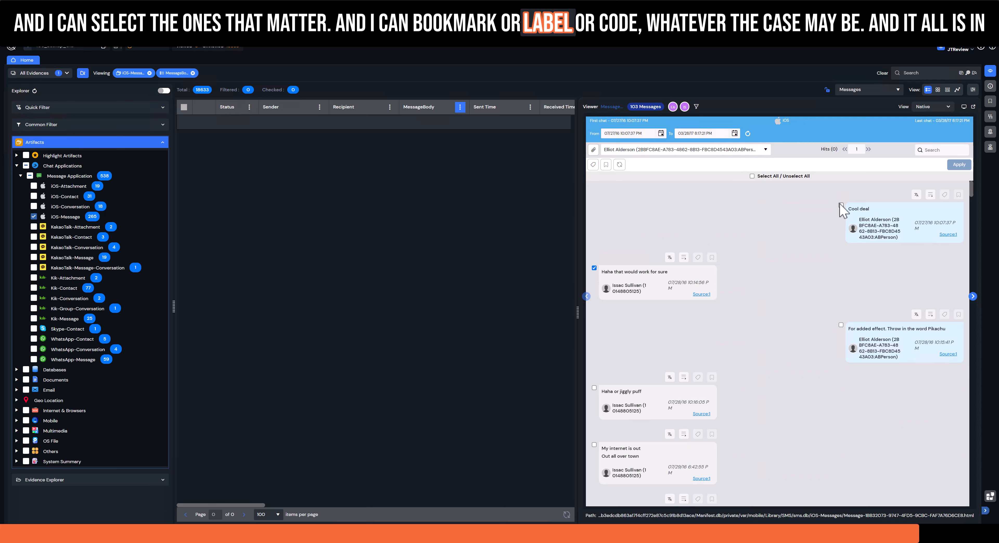
pyautogui.click(594, 268)
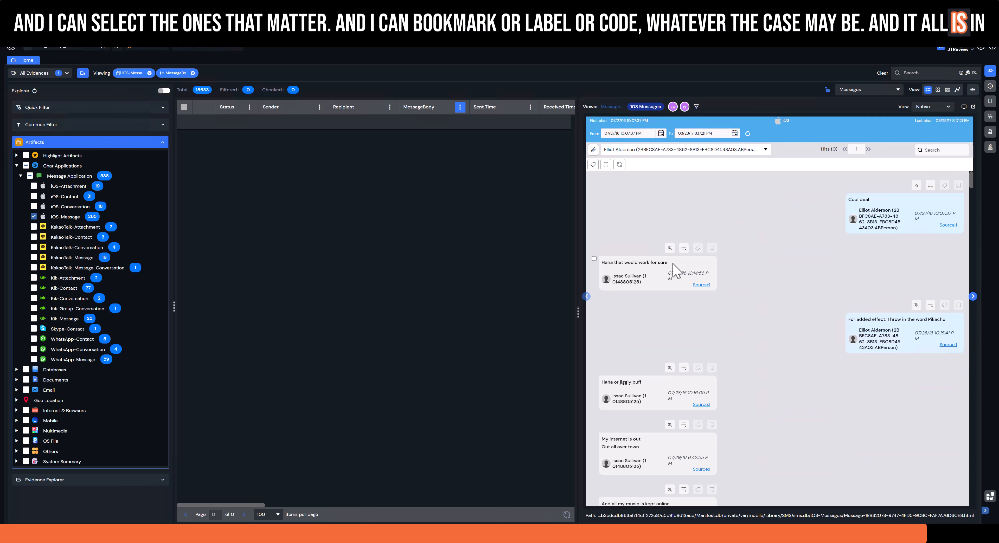